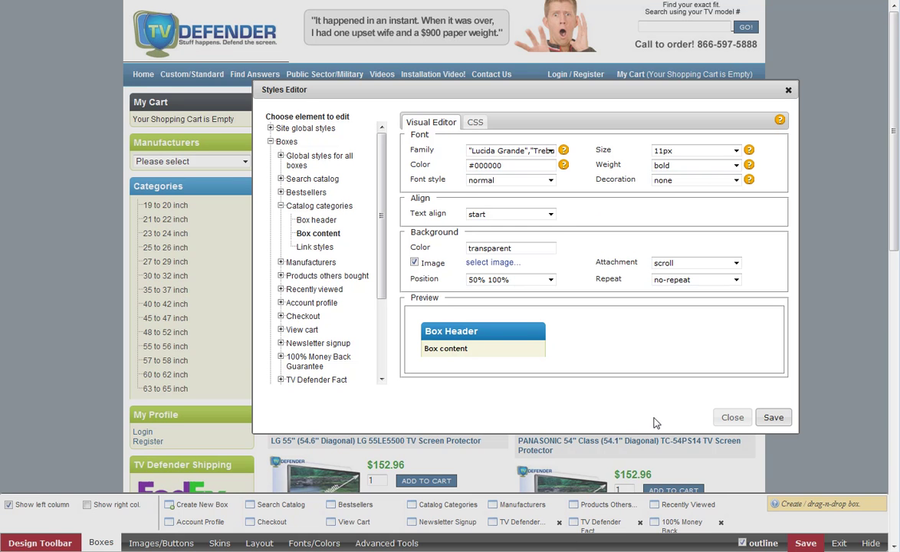
Close the Styles Editor, examine the Categories box's source code, and close the HTML editor without changes.
click(732, 417)
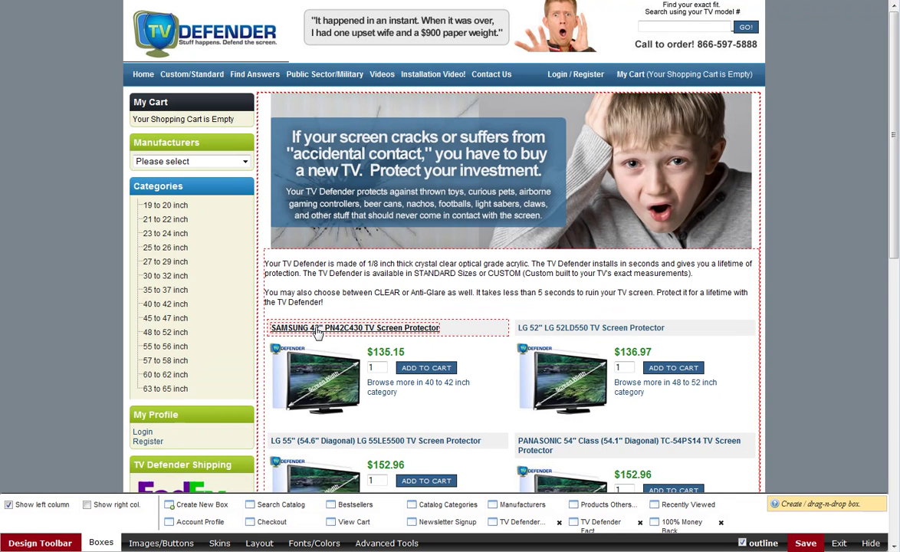
right_click(194, 189)
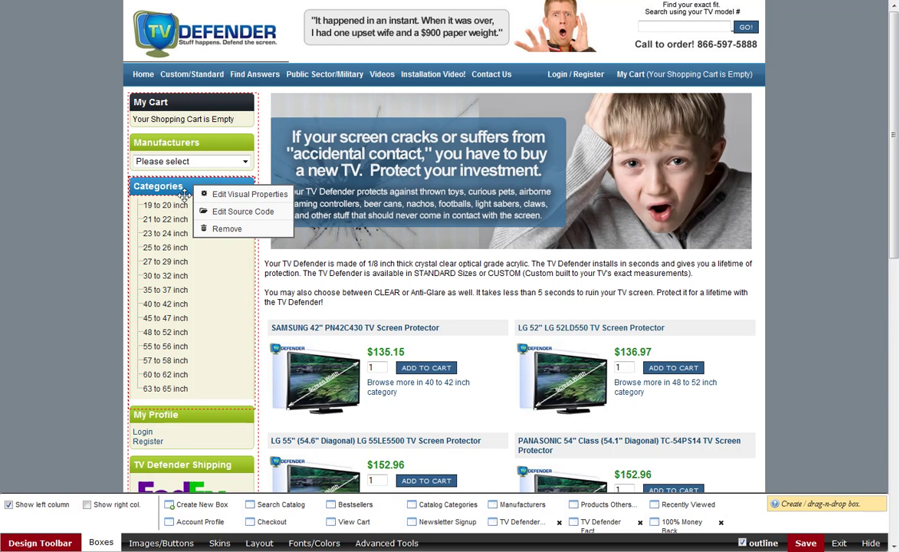
click(228, 215)
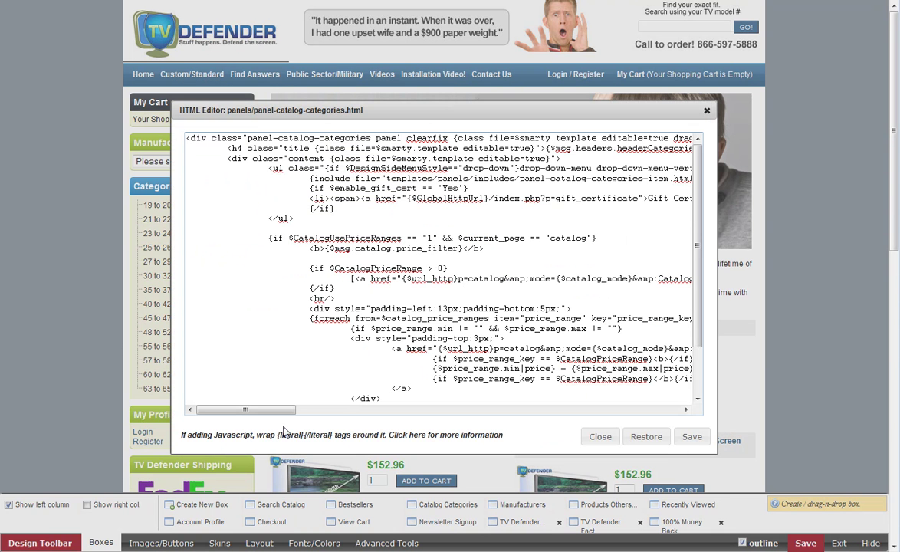
mouse_move(252, 412)
mouse_down()
mouse_move(315, 411)
mouse_move(268, 411)
mouse_up()
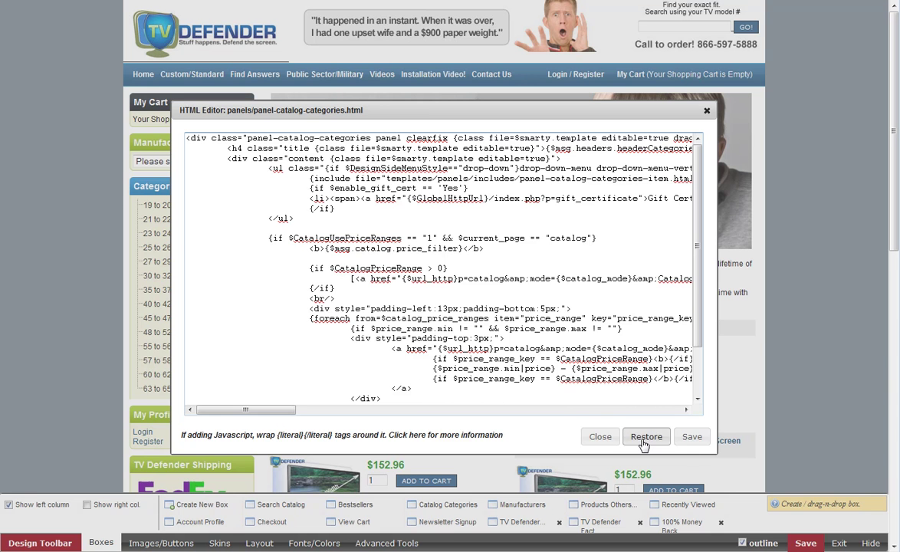
click(599, 442)
Open the Categories box's visual properties and examine its box header, box content and link styles.
click(190, 185)
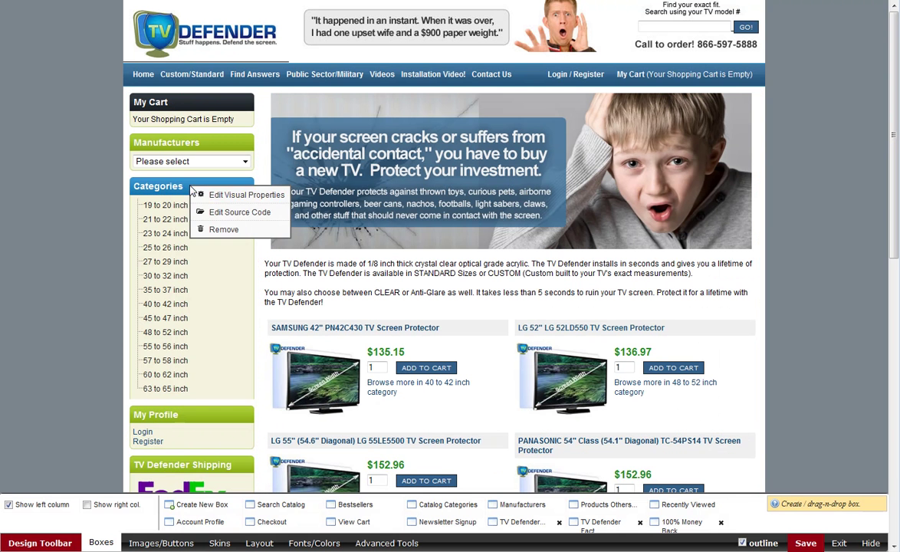
click(234, 196)
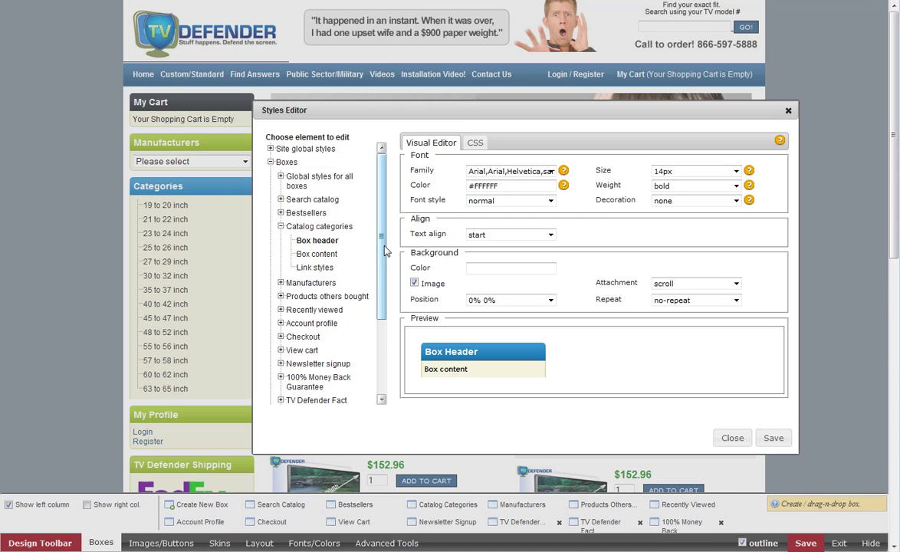
drag(381, 259, 381, 234)
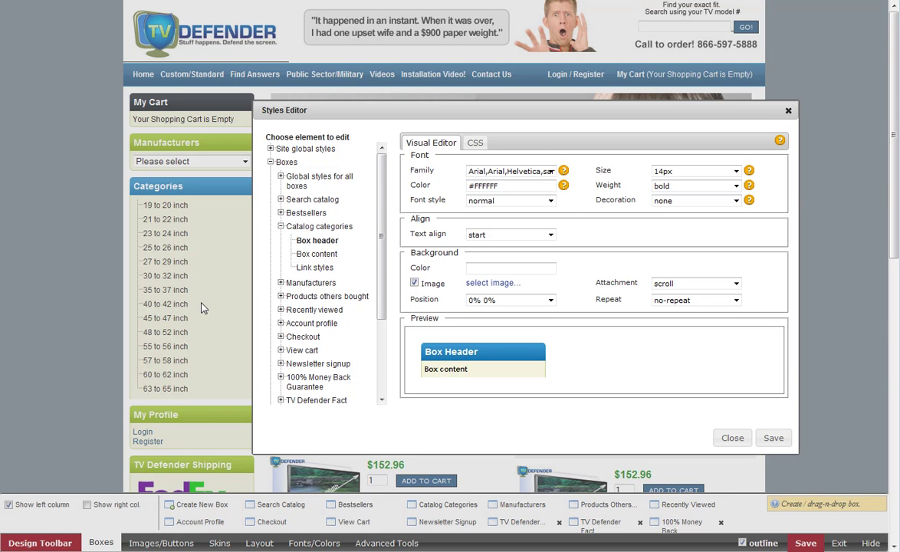
click(319, 258)
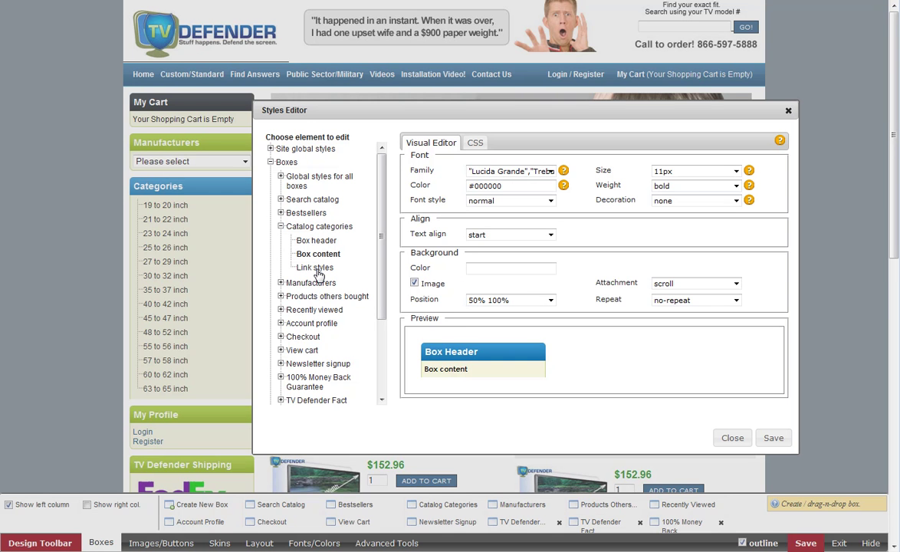
click(316, 269)
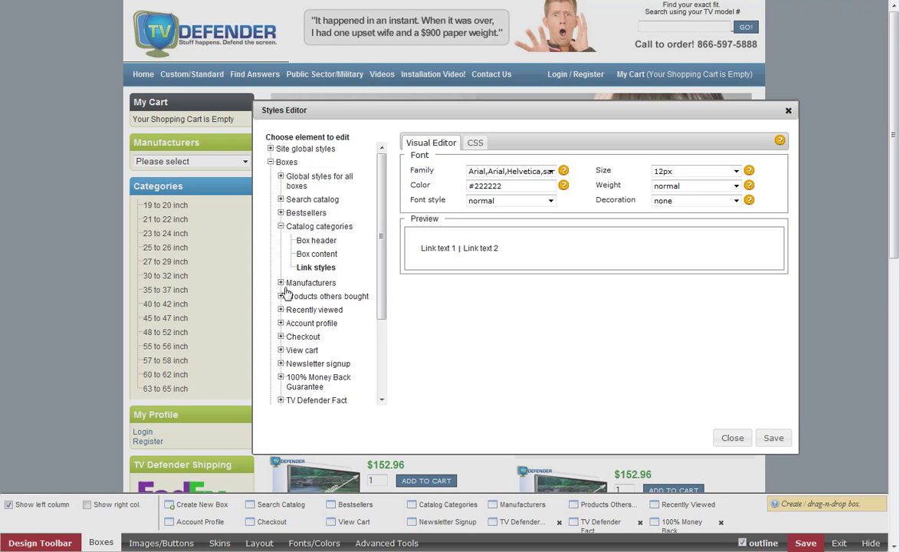
Examine the Checkout box's header, content and link styles, and collapse its entry in the element tree.
click(280, 337)
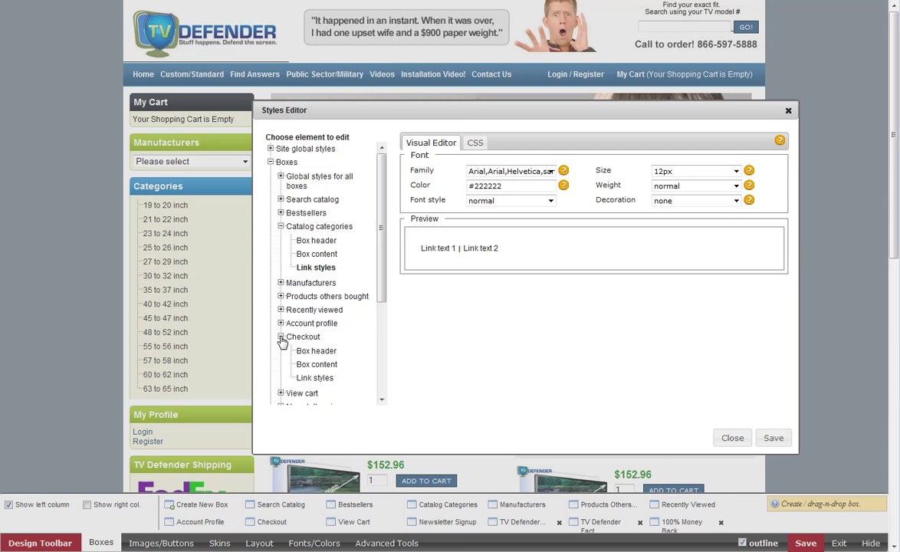
click(319, 353)
click(311, 367)
click(314, 376)
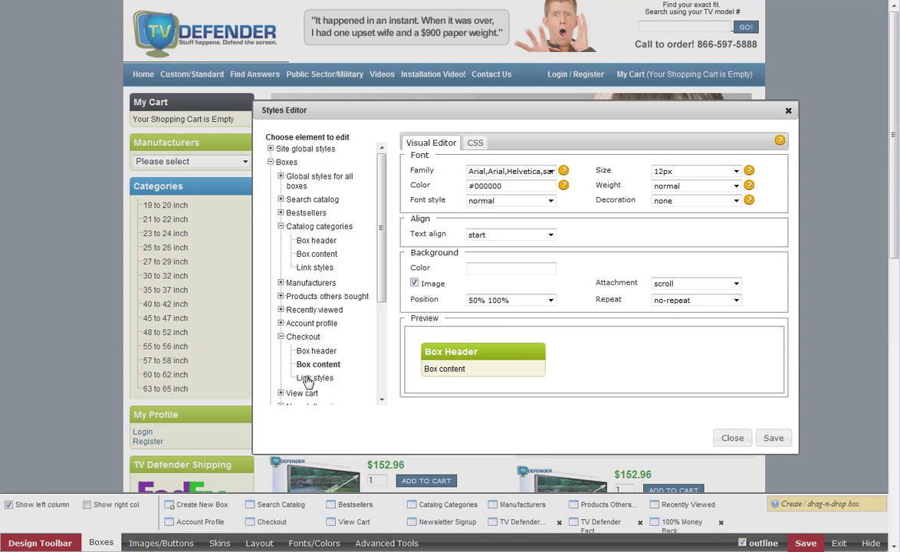
click(280, 338)
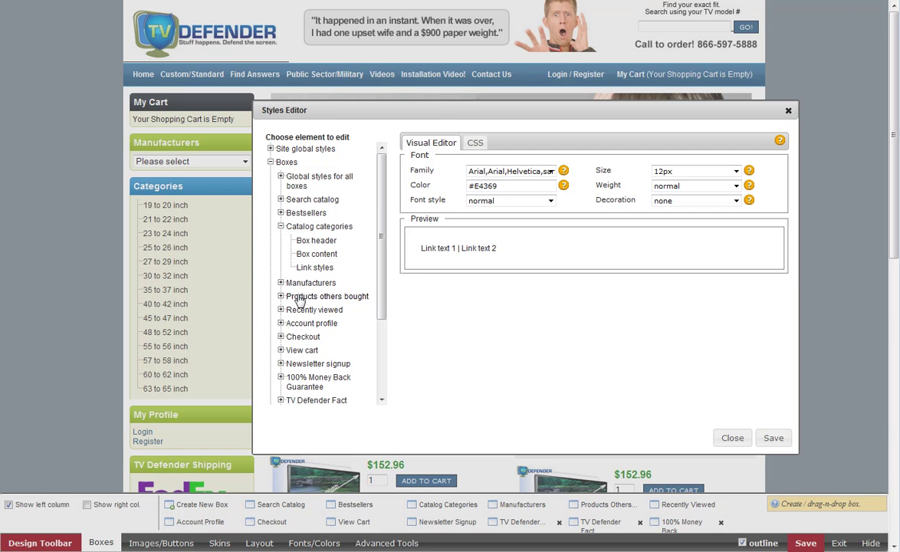
drag(381, 303, 381, 276)
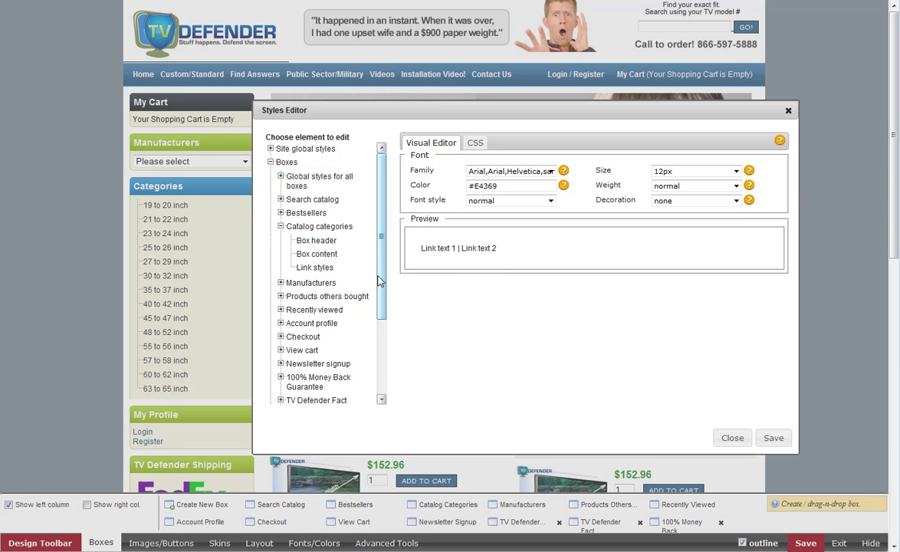
Set the text decoration of the Catalog categories box content to underline and save the style.
click(307, 242)
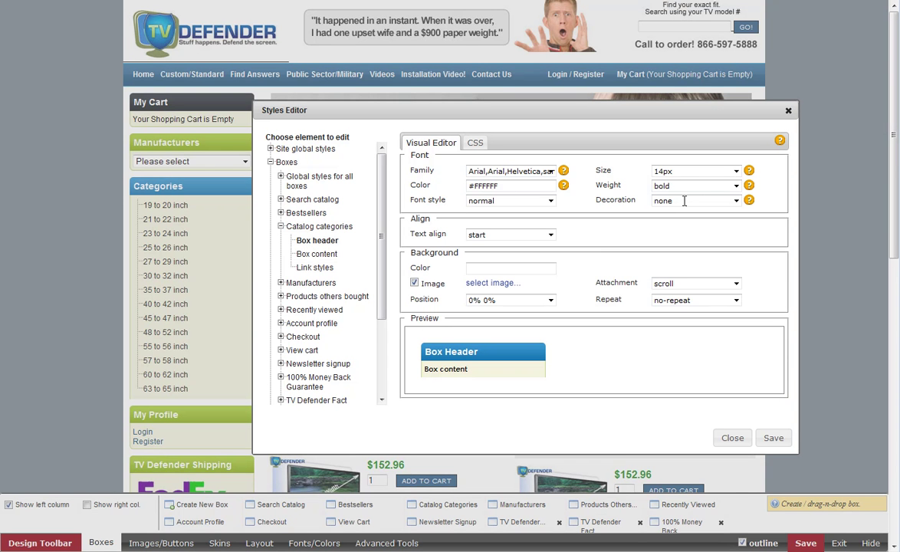
click(311, 257)
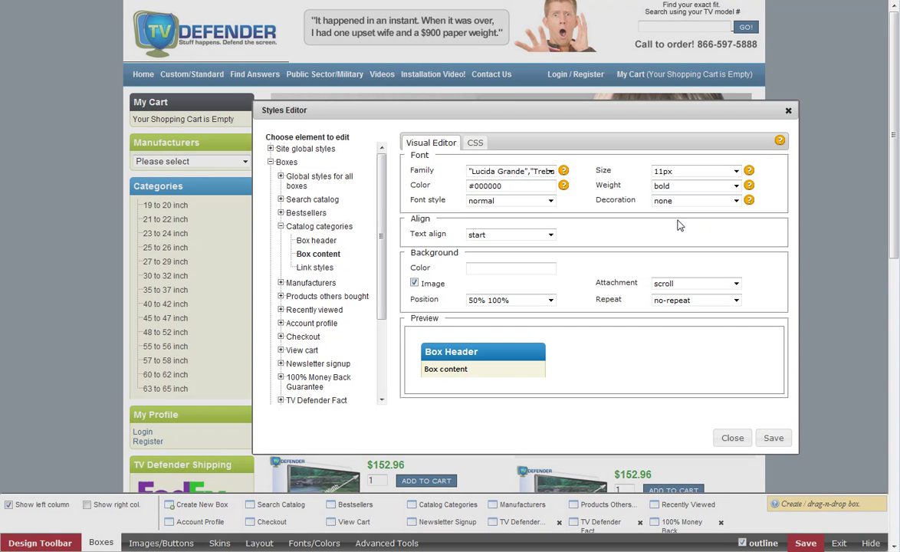
click(738, 201)
click(740, 227)
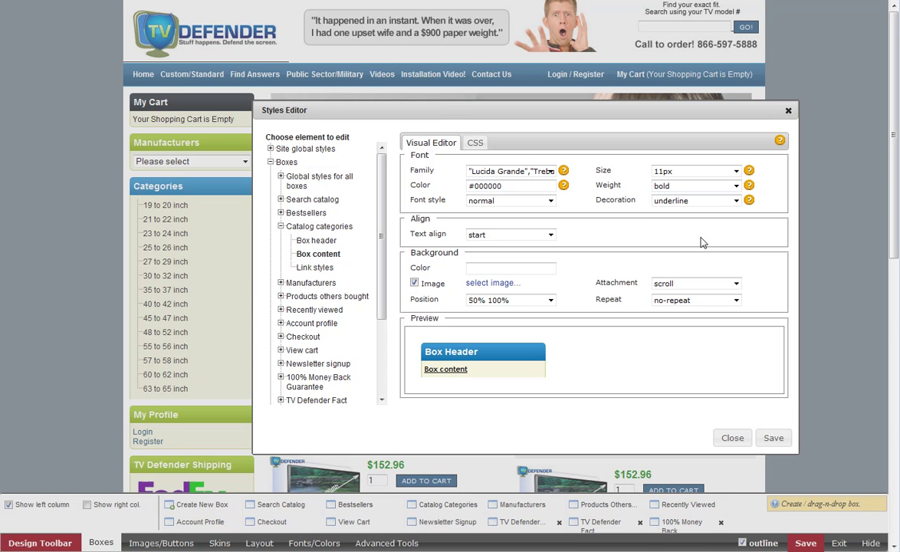
click(773, 438)
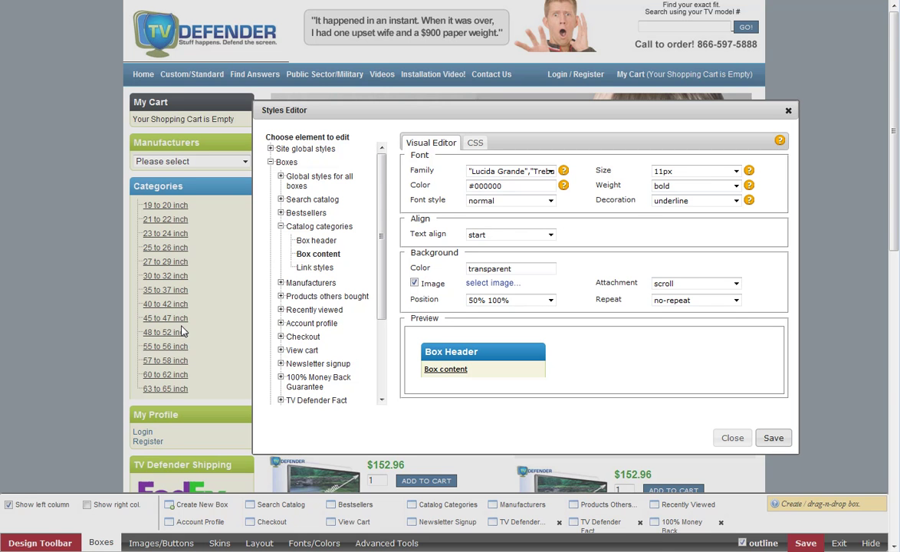
Set the text decoration of the Catalog categories link styles to none and save.
click(313, 268)
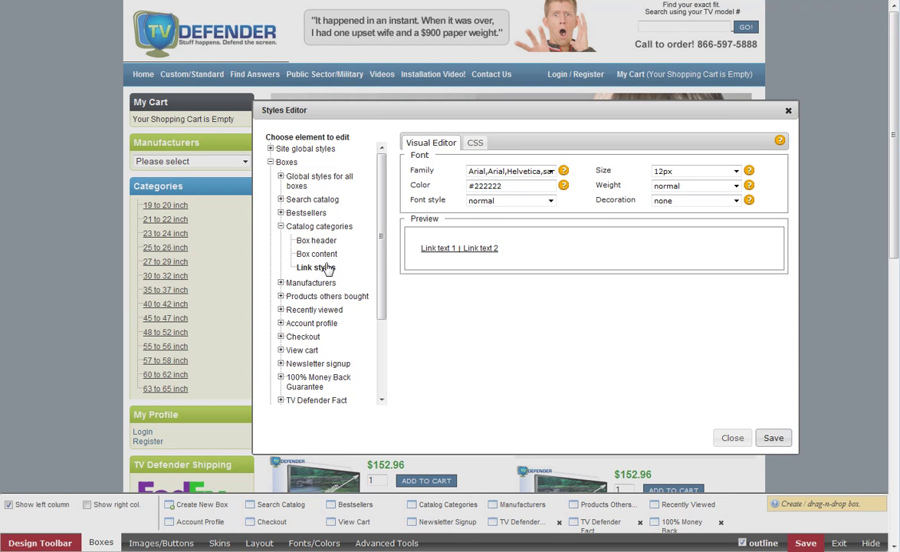
click(736, 201)
click(702, 227)
click(768, 438)
Set the text decoration of the Catalog categories box content back to none and save.
click(311, 253)
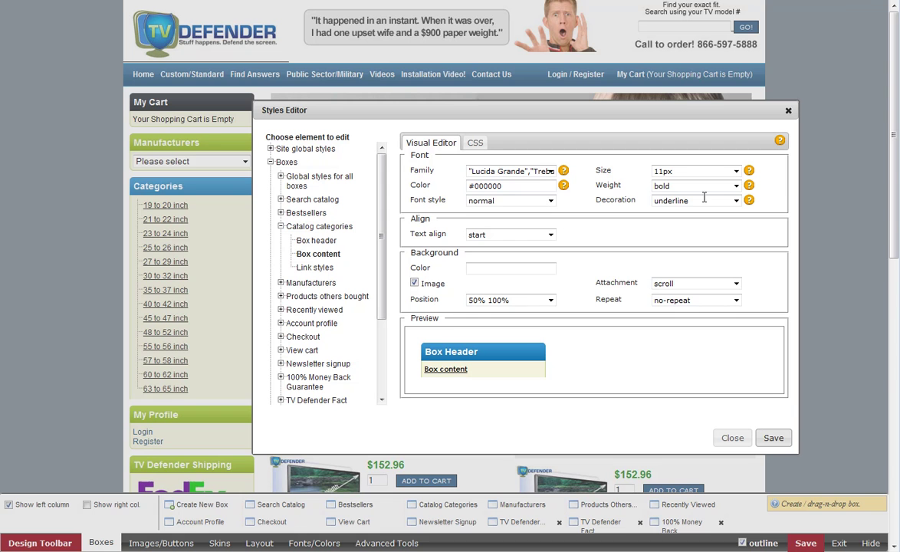
click(736, 200)
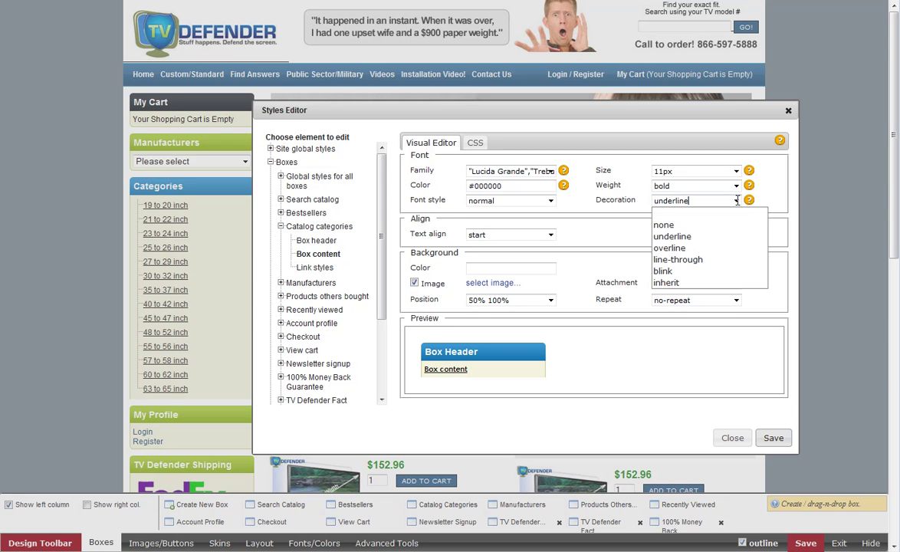
click(697, 240)
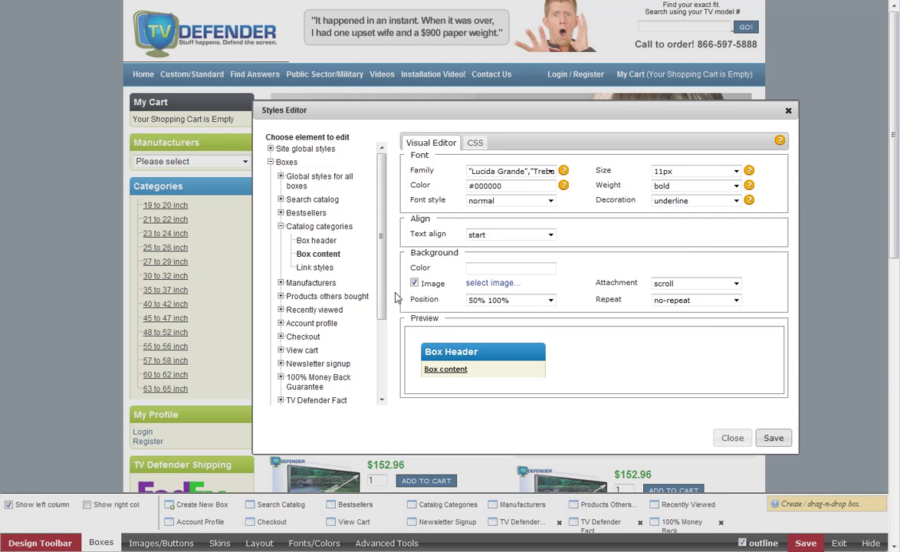
click(708, 200)
click(686, 222)
click(773, 439)
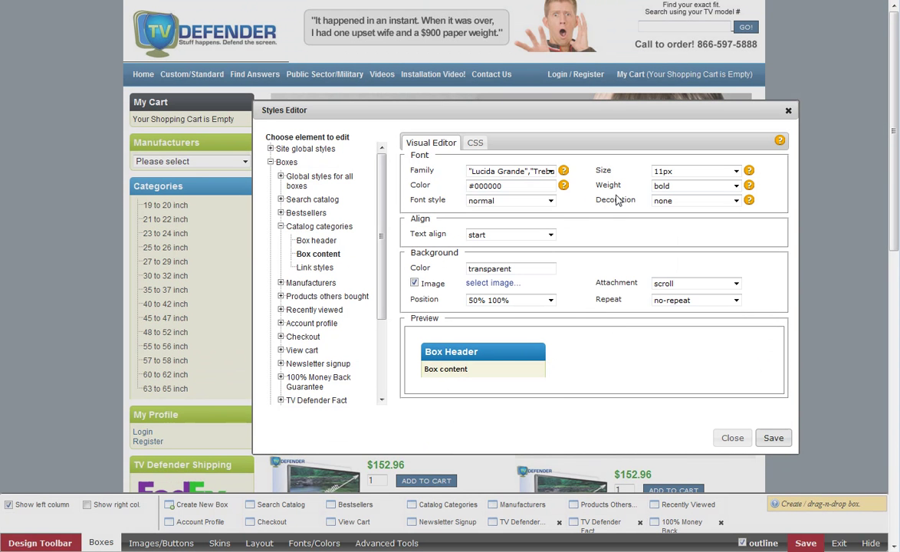
Set the text decoration of the Catalog categories link styles to underline and save.
click(315, 268)
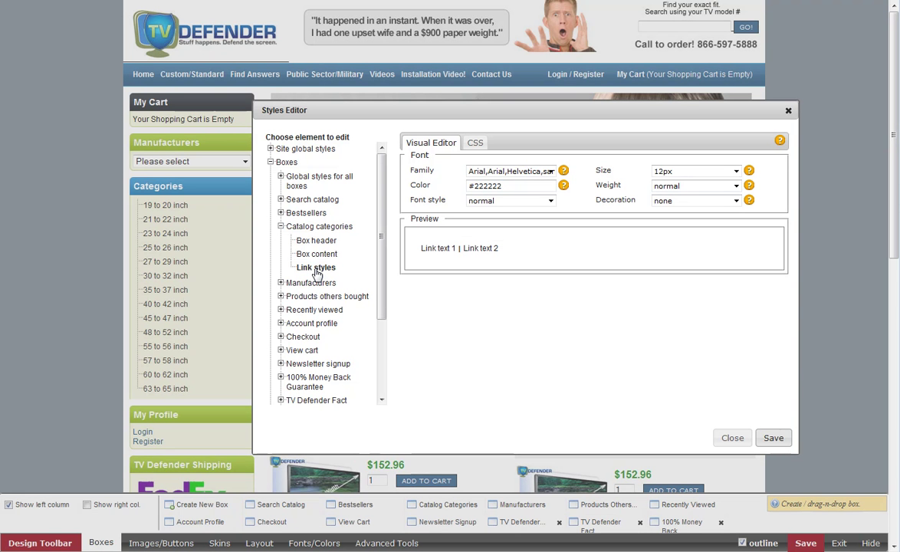
click(736, 200)
click(650, 235)
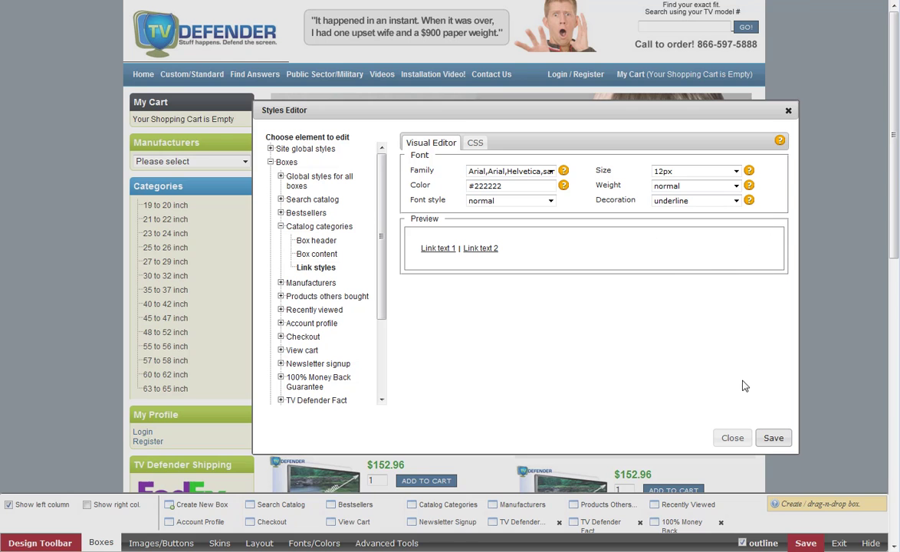
click(775, 441)
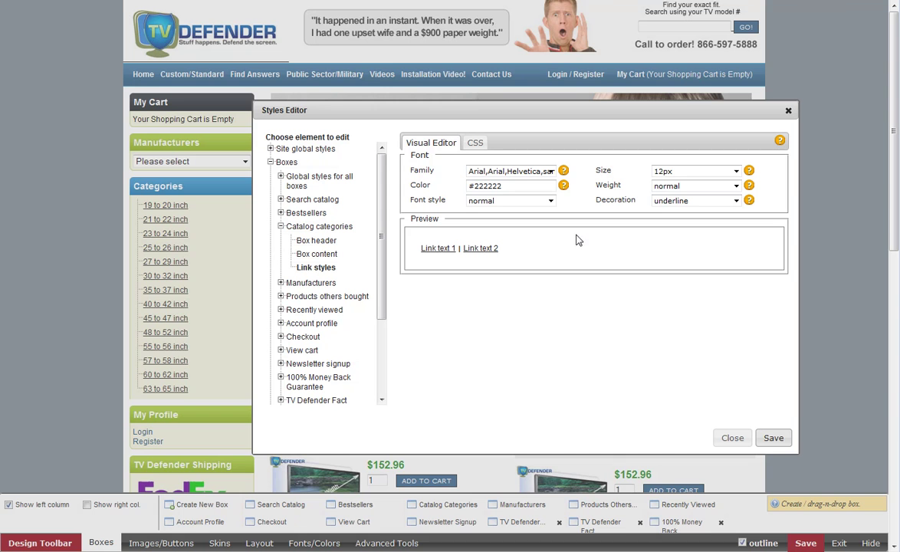
Set the font size of the Catalog categories box header to 20px and save.
click(305, 256)
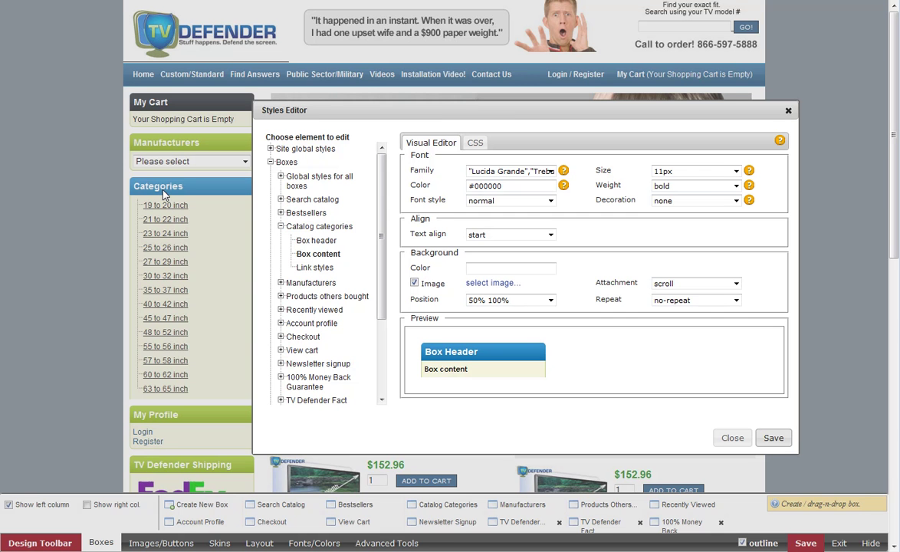
click(318, 242)
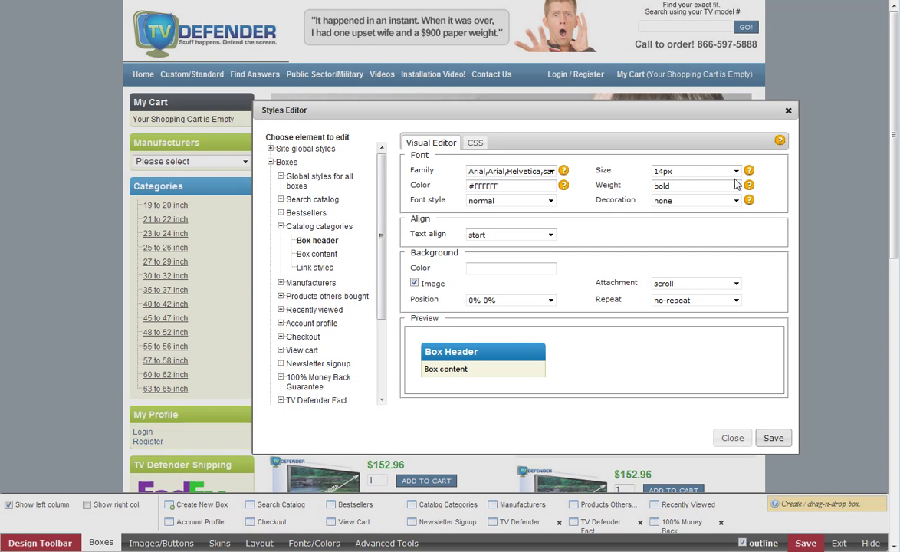
drag(663, 171, 624, 181)
click(774, 437)
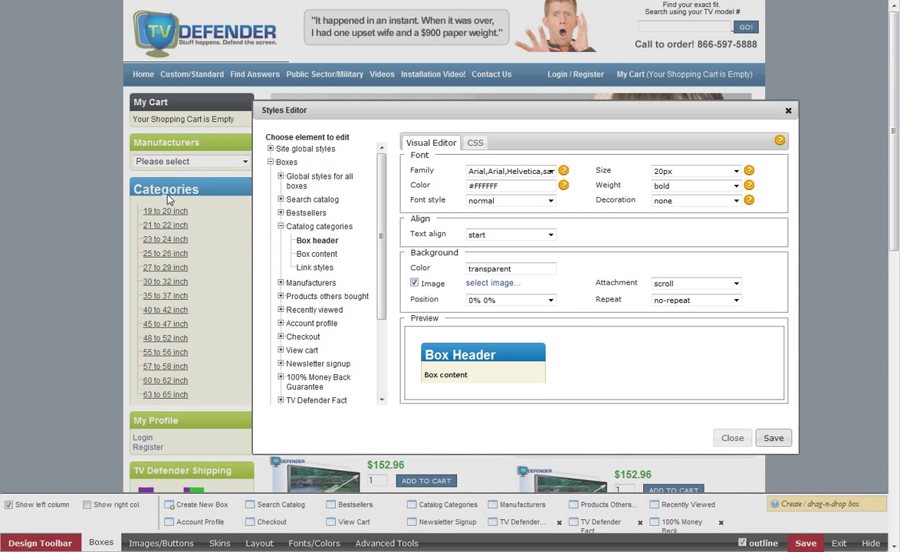
Set the font size of the Catalog categories box header to 18px and save.
drag(664, 171, 619, 178)
text(18)
click(773, 437)
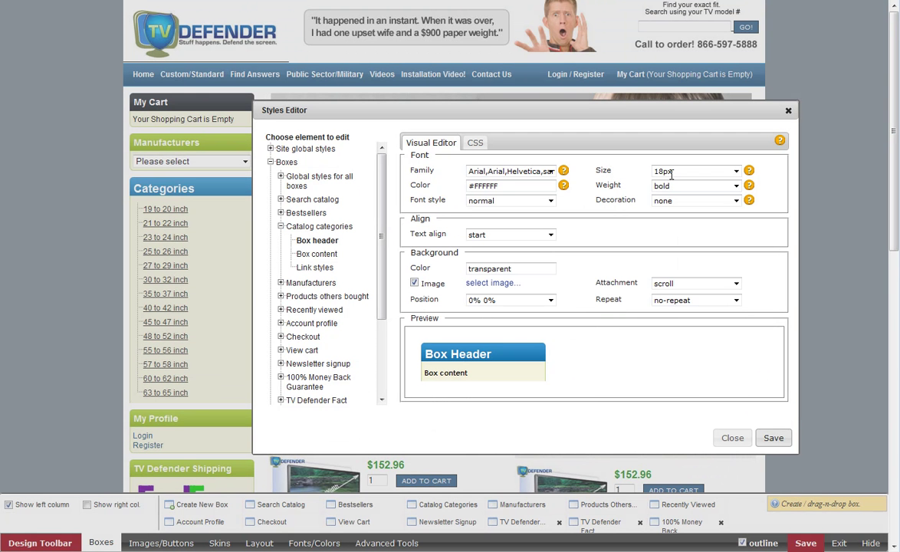
Restore the Catalog categories box header's font size to 14px, save, and close the Styles Editor.
drag(664, 171, 613, 170)
click(773, 437)
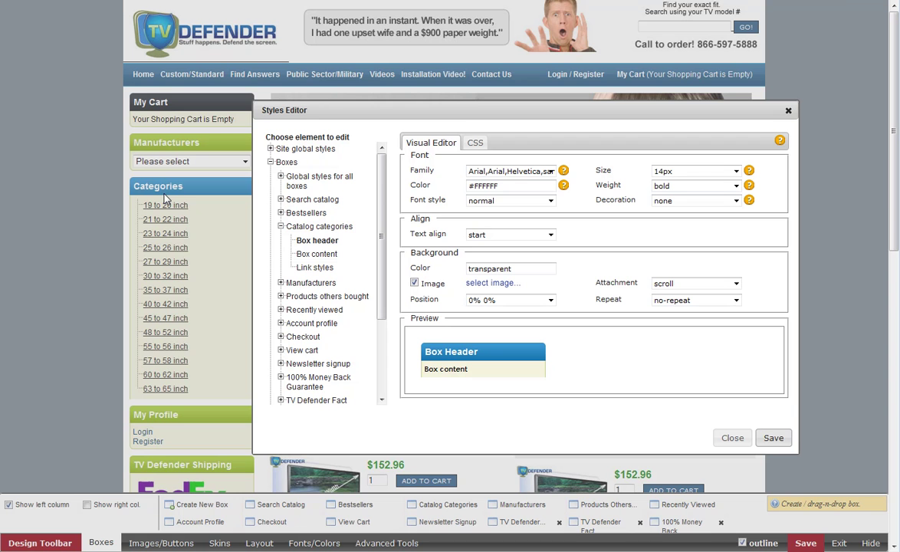
click(736, 438)
Open the Manufacturers box's visual properties, examine the Bestsellers box header style, and look through the remaining style elements.
click(185, 148)
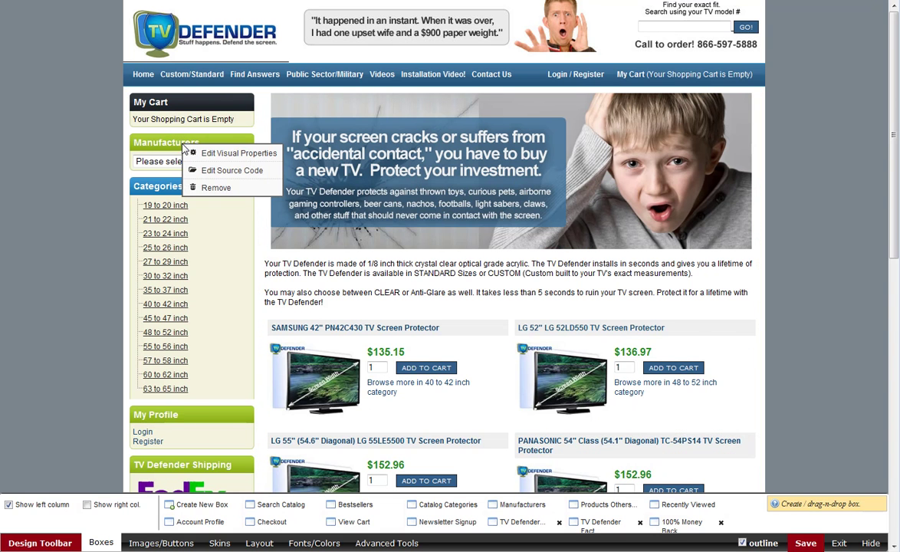
click(198, 153)
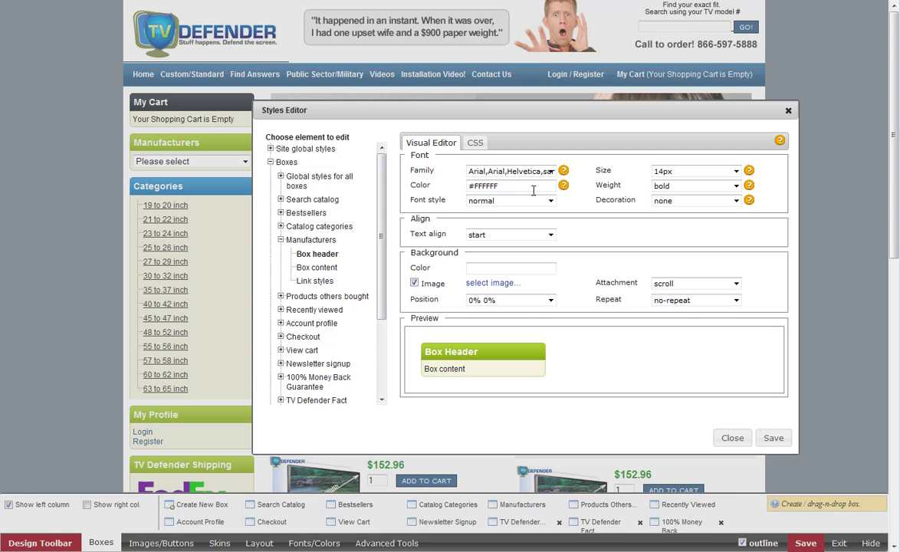
click(281, 212)
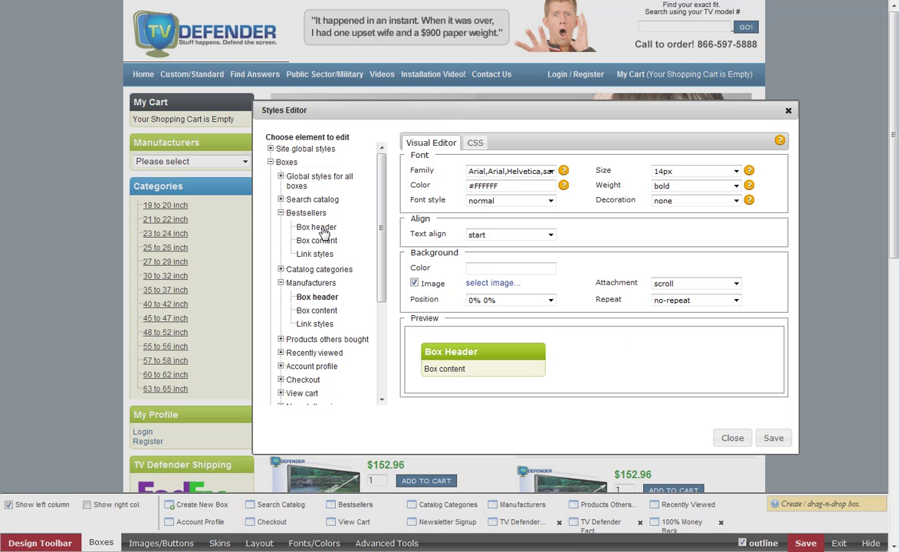
click(318, 227)
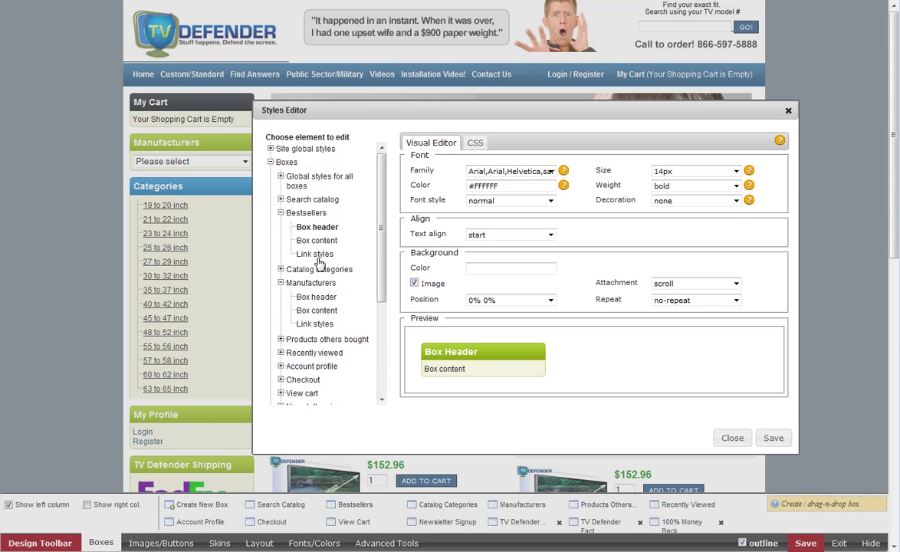
scroll(320, 264, down, 5)
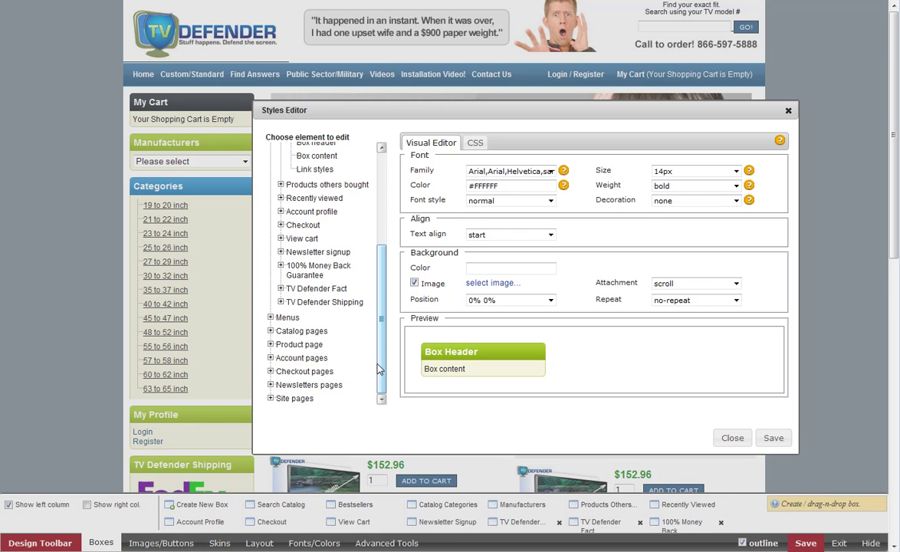
Move the Styles Editor aside to check the sidebar's Categories box on the page, and close the editor.
drag(381, 326, 383, 237)
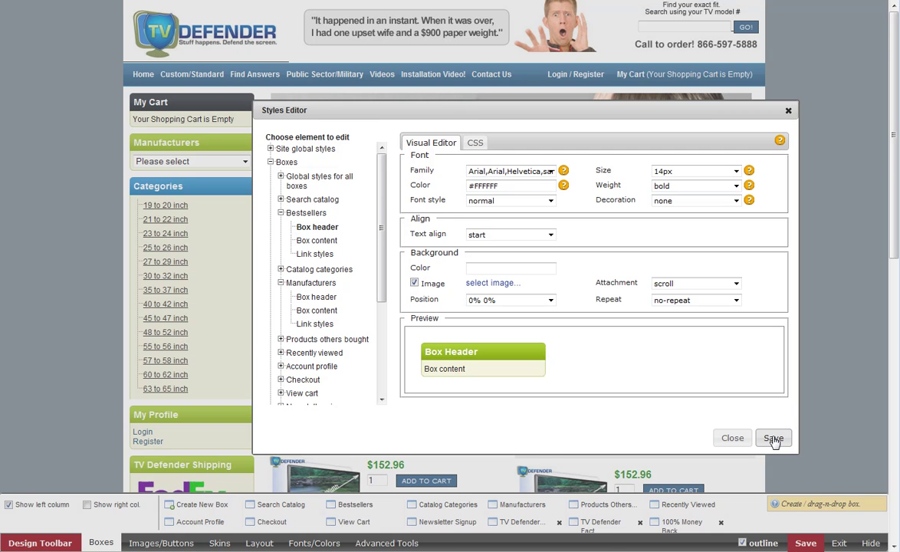
drag(452, 107, 535, 97)
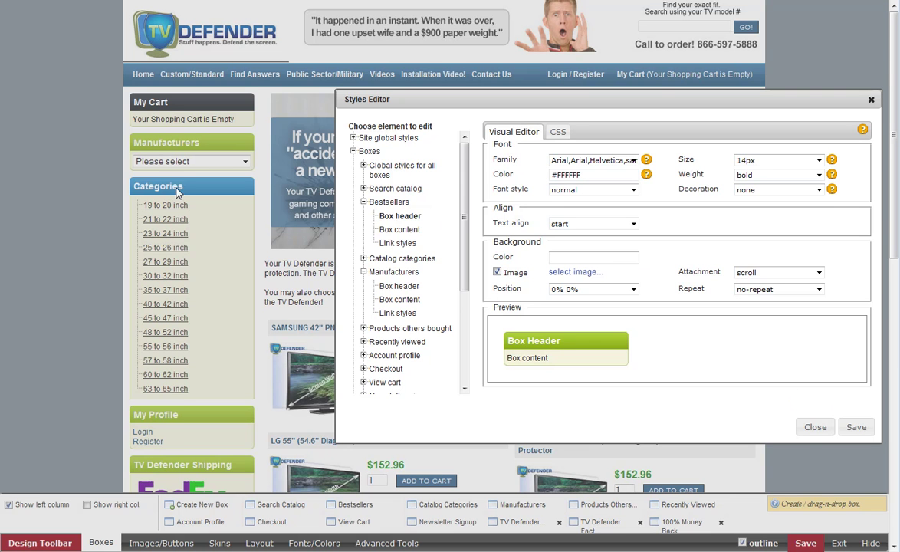
drag(563, 94, 524, 92)
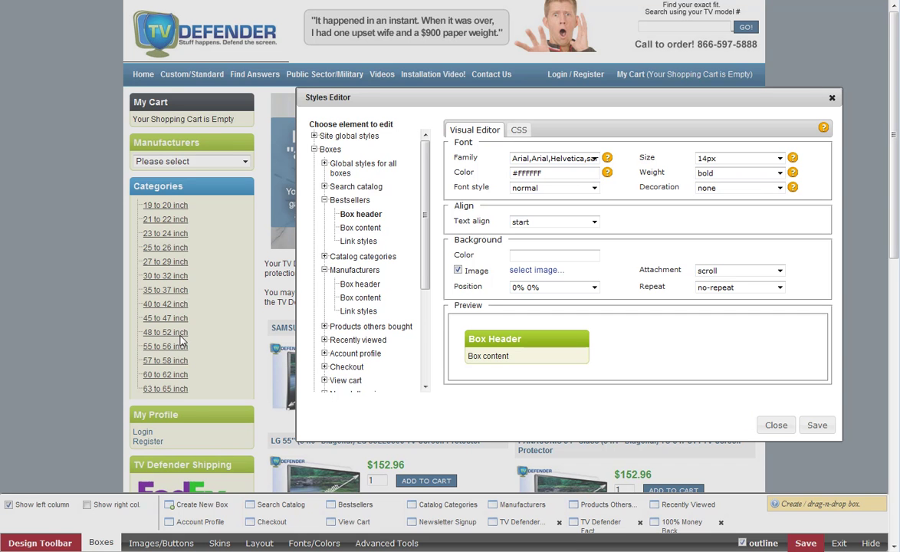
click(775, 428)
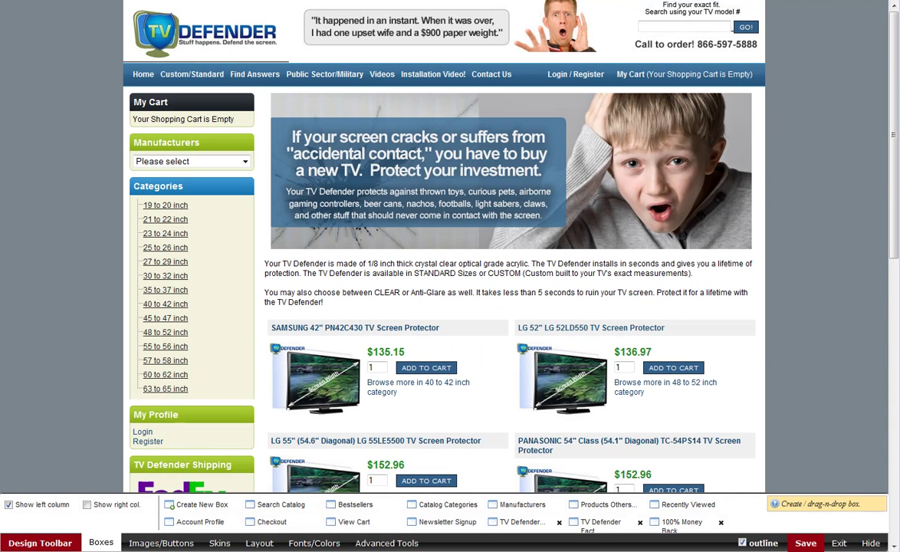
Examine the All Pages and Selected Pages scopes for saving layout changes, and cancel without saving the layout.
click(804, 543)
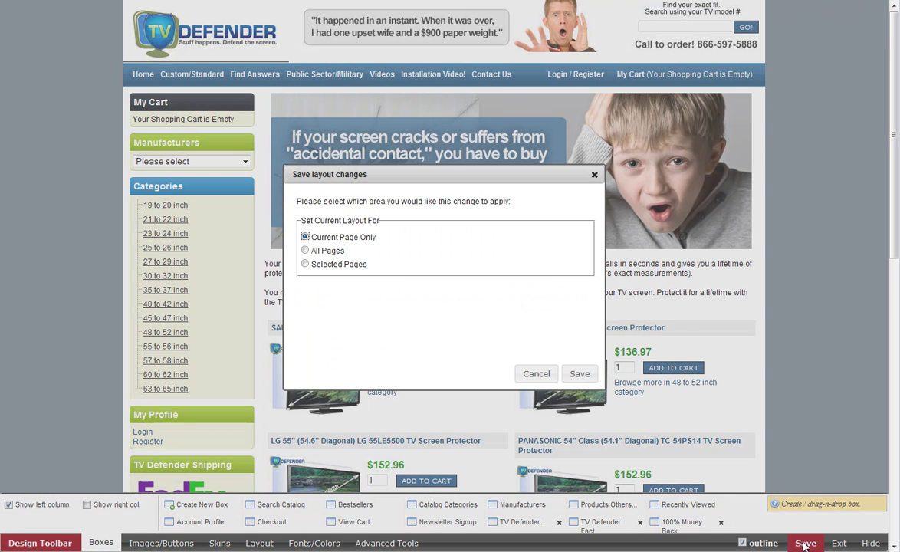
click(306, 251)
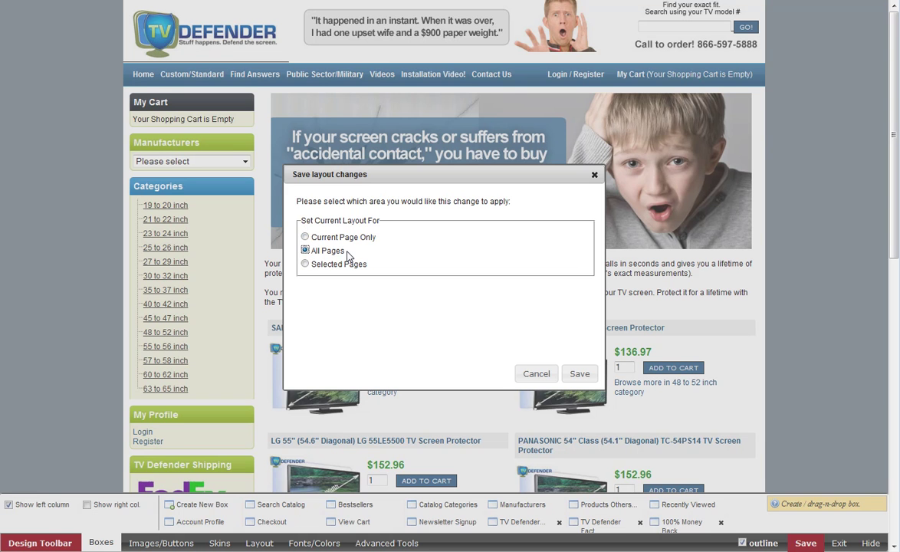
click(305, 263)
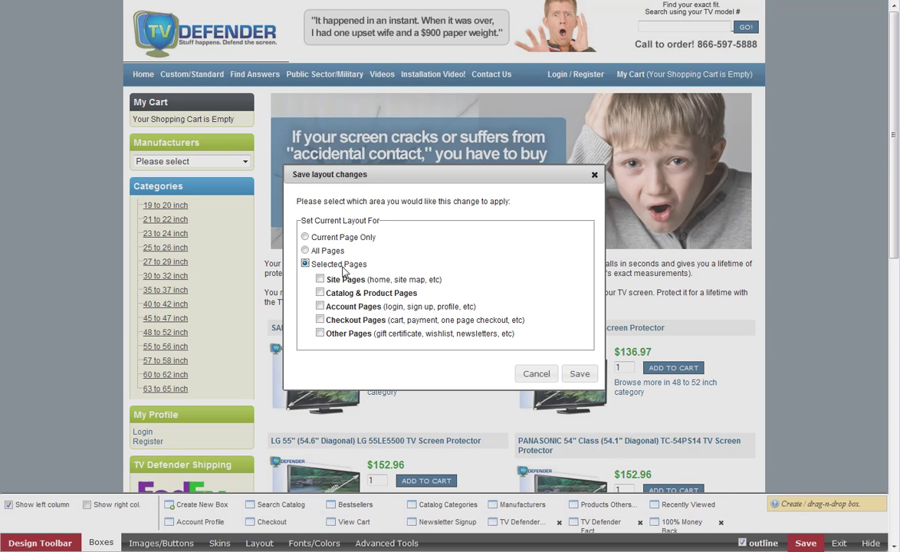
click(305, 251)
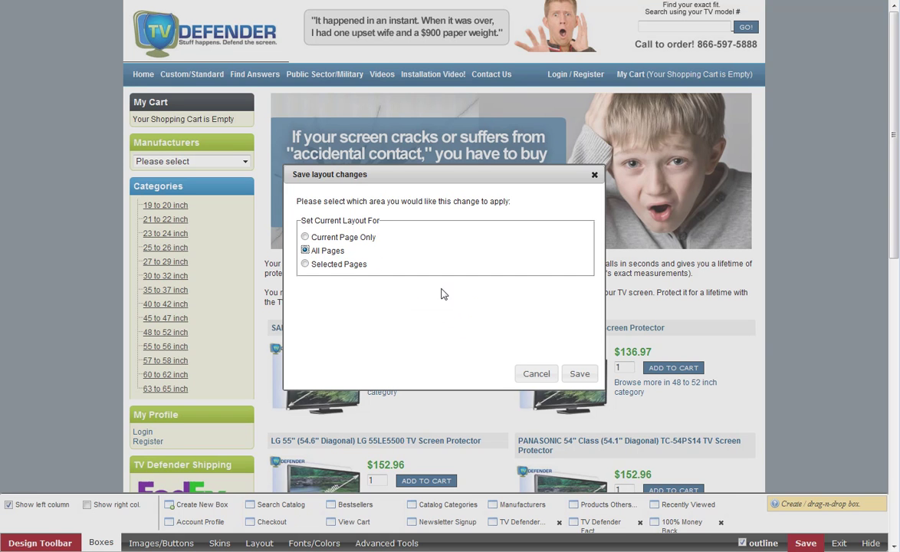
click(544, 377)
click(544, 378)
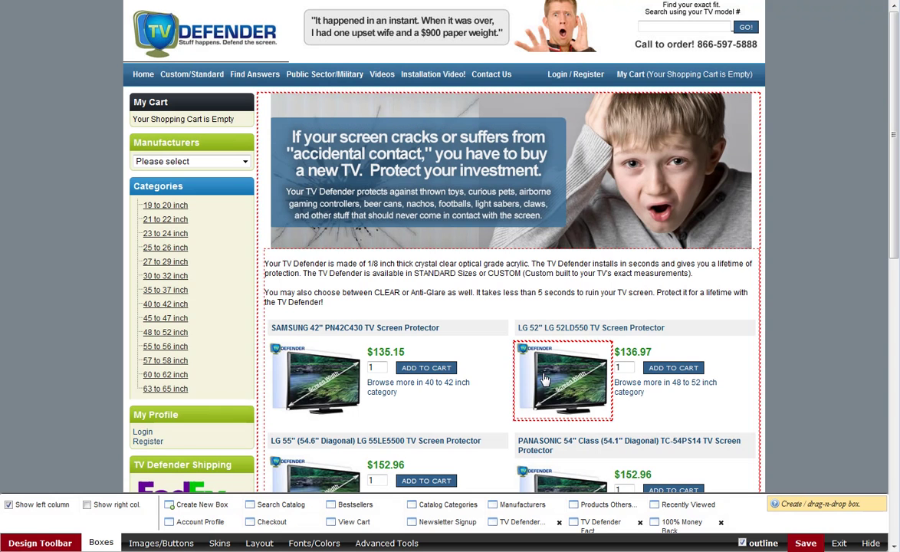